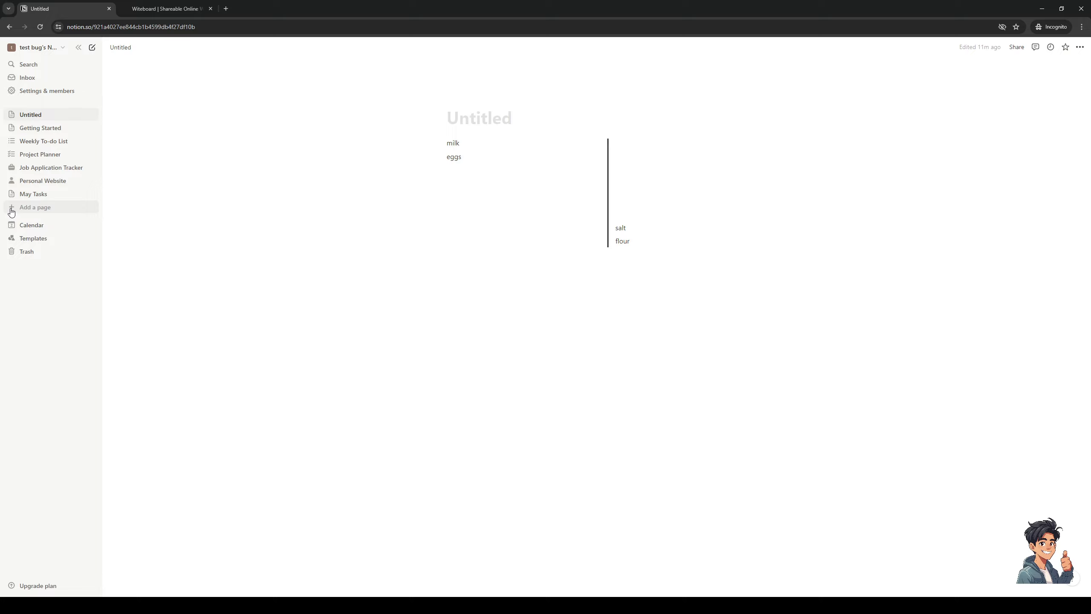
Add a new page and set it up as a board database, closing the new view options.
left_click(45, 210)
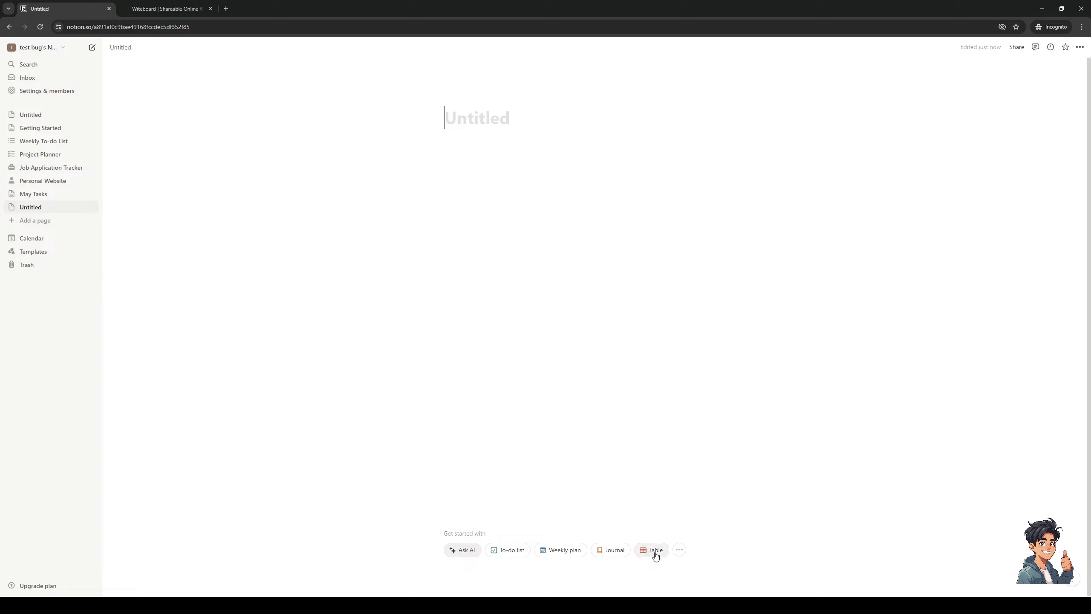
left_click(678, 553)
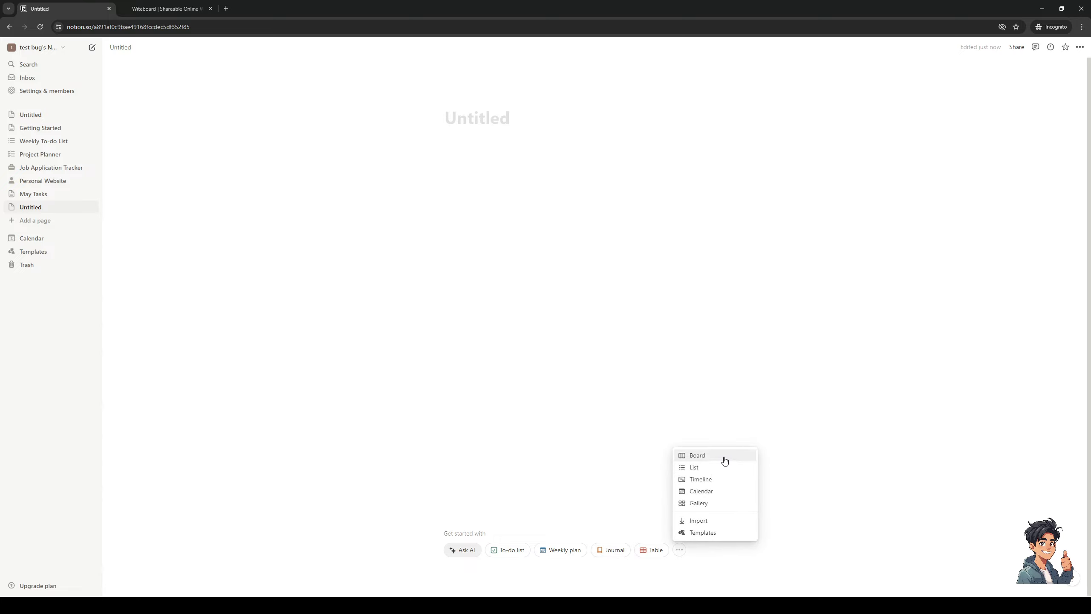
left_click(698, 460)
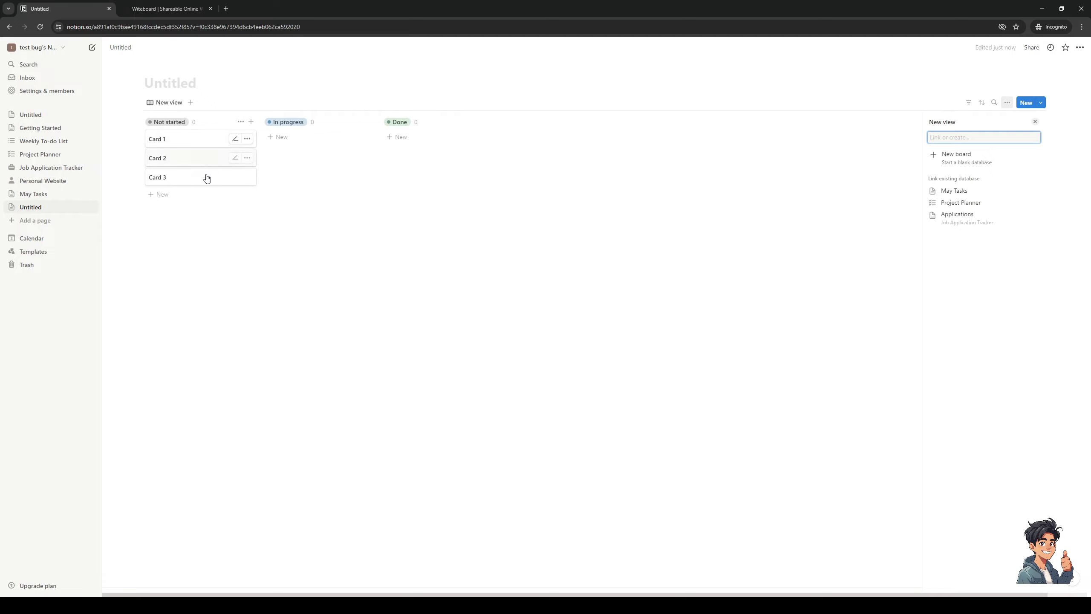
left_click(537, 299)
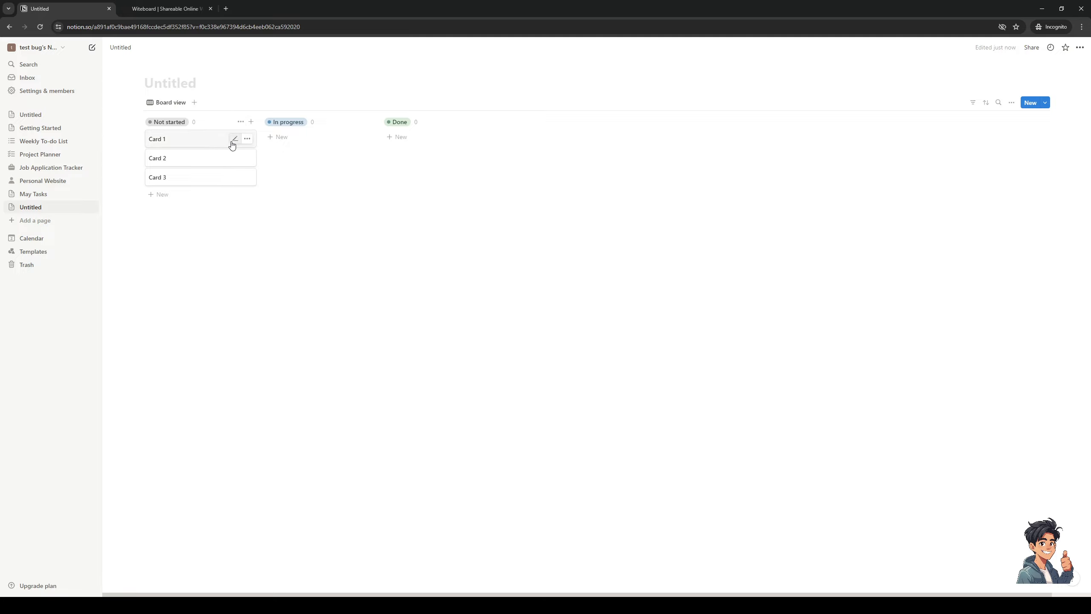
Rename Card 1 in the Not started column as Analysis and close the card.
left_click(193, 143)
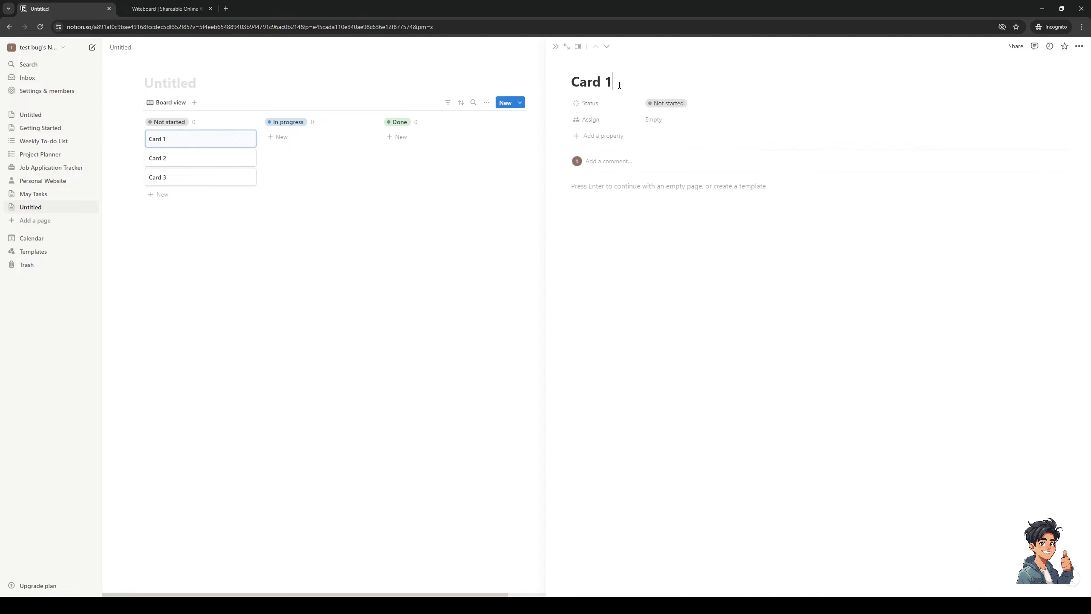
left_click_drag(619, 83, 547, 84)
type("Analysis")
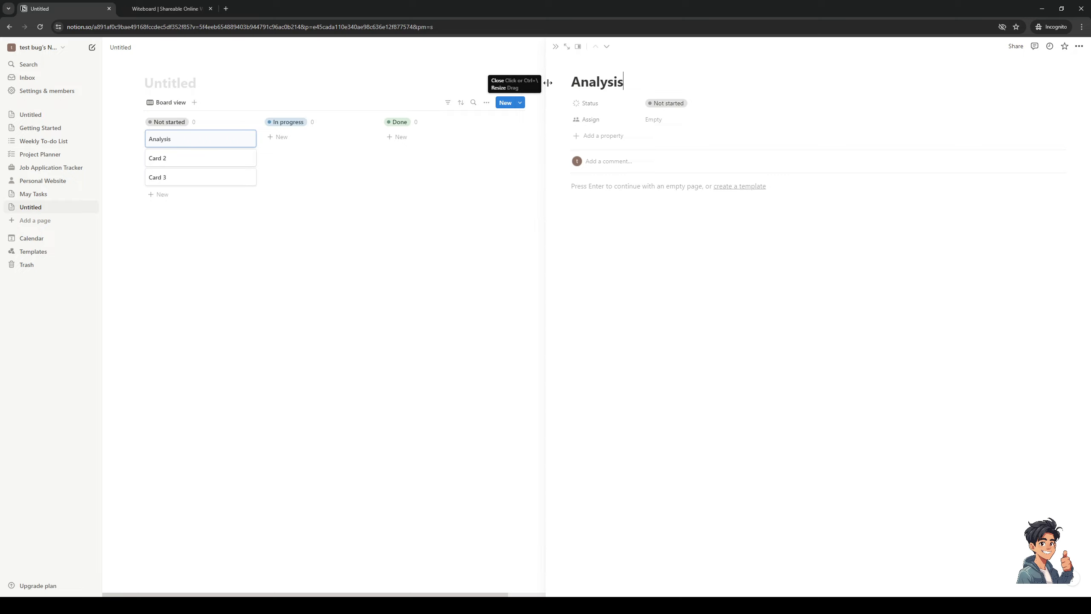
left_click(495, 254)
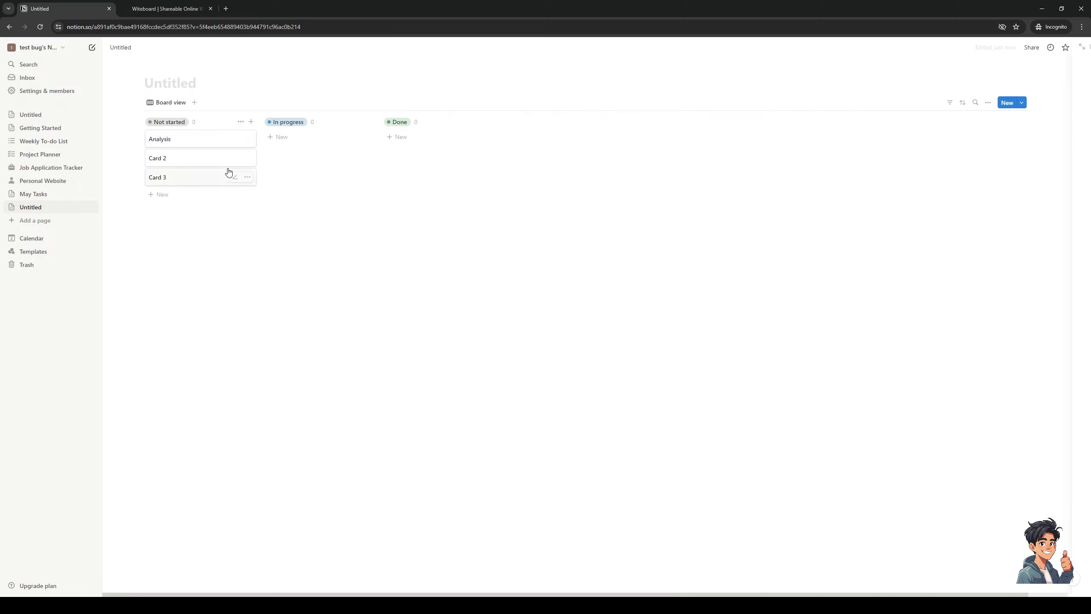
Rename Card 2 in the Not started column as Importing and close the card.
left_click(181, 162)
key("ctrl+a")
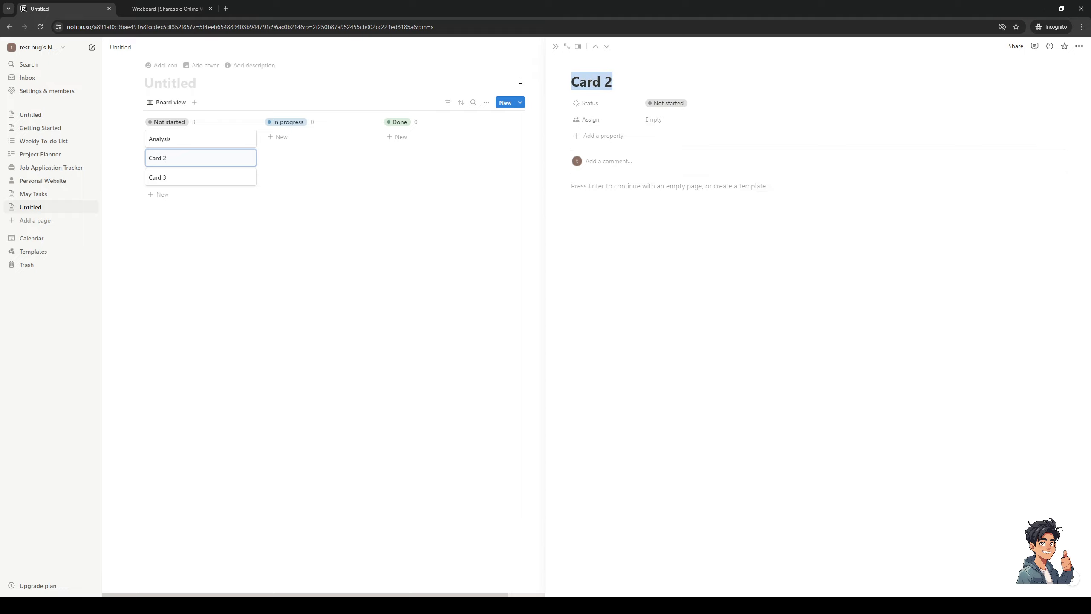
type("Importing")
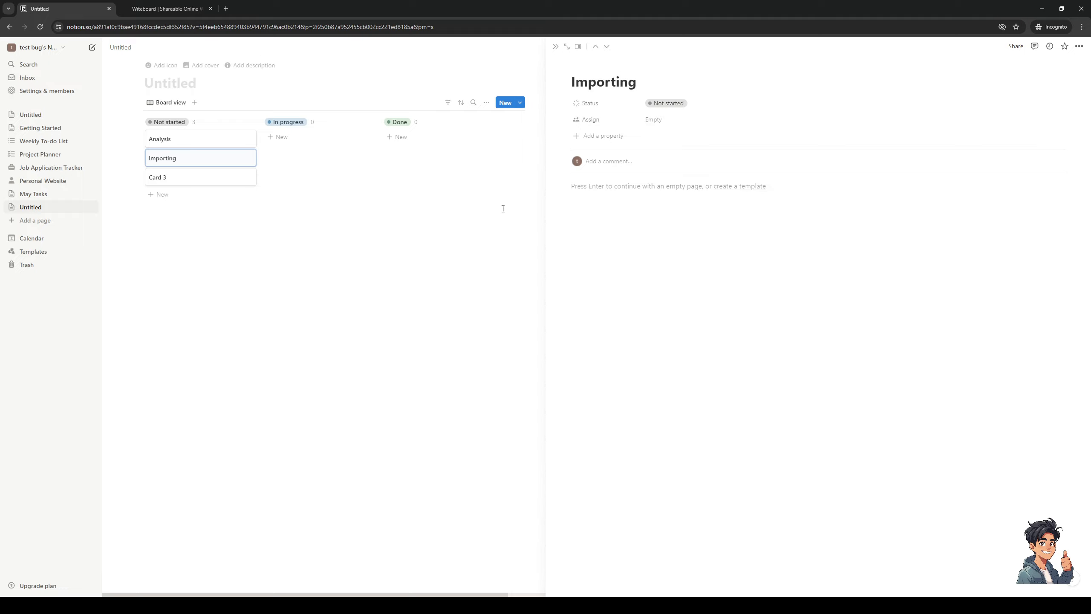
left_click(219, 224)
Rename Card 3 in the Not started column as Uploading and close the card.
left_click(178, 180)
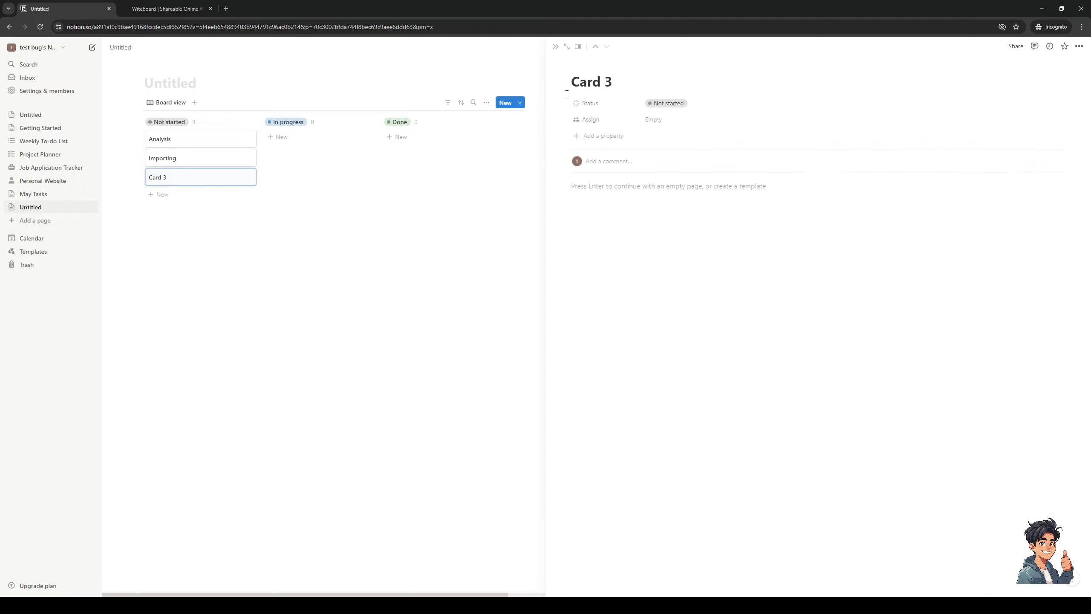
left_click_drag(629, 81, 502, 81)
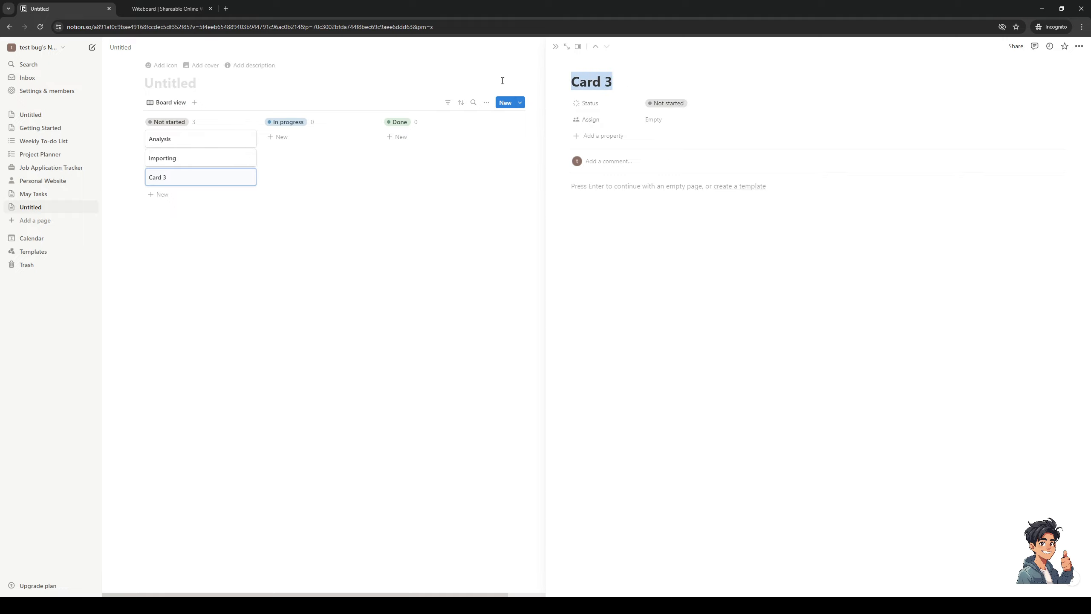
type("Uploading")
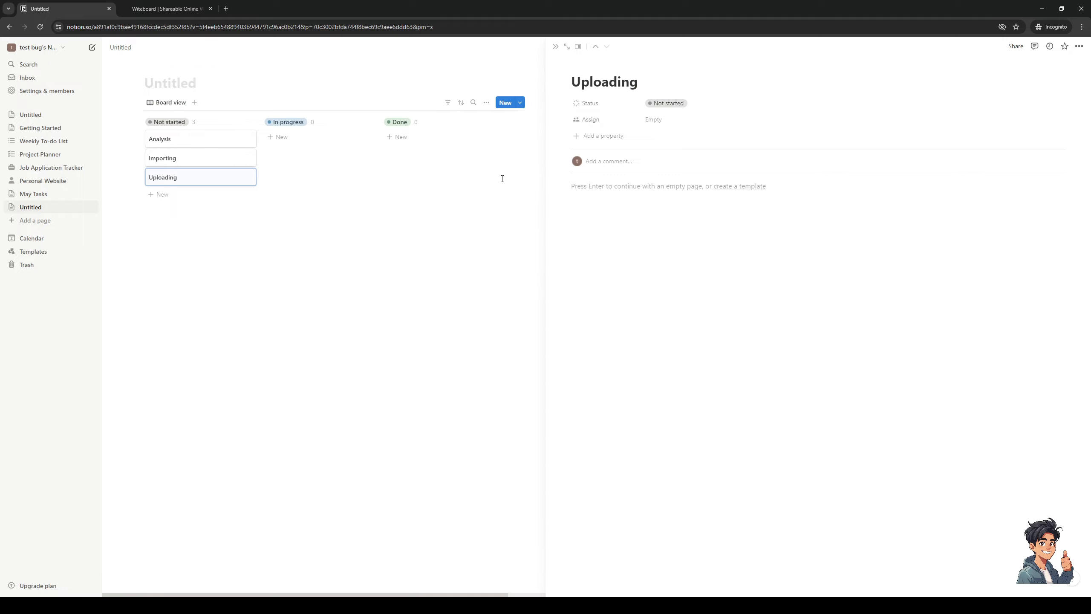
left_click(503, 178)
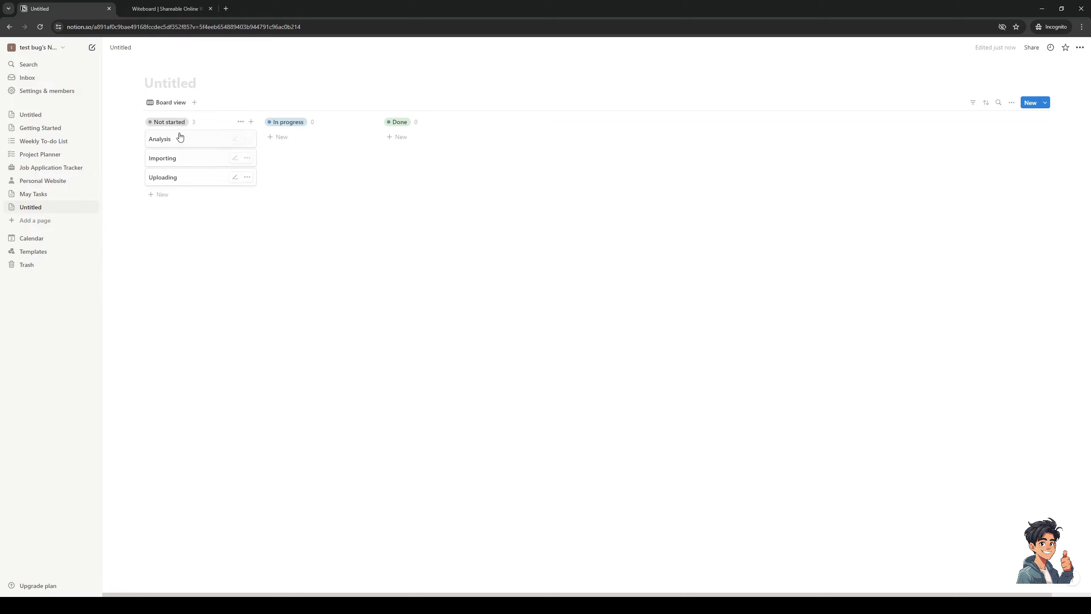
left_click(248, 139)
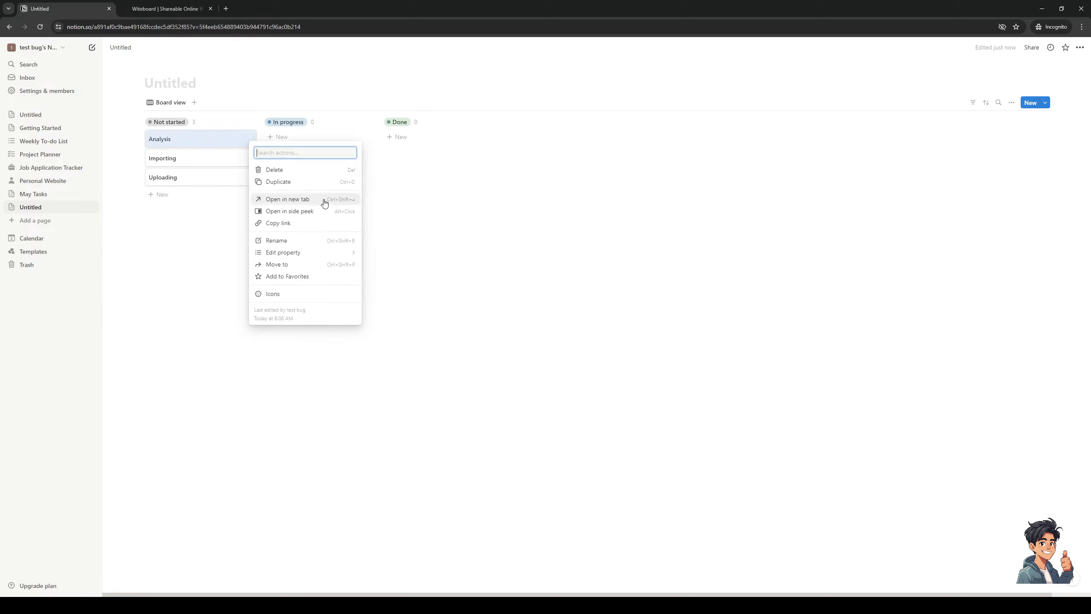
left_click(269, 296)
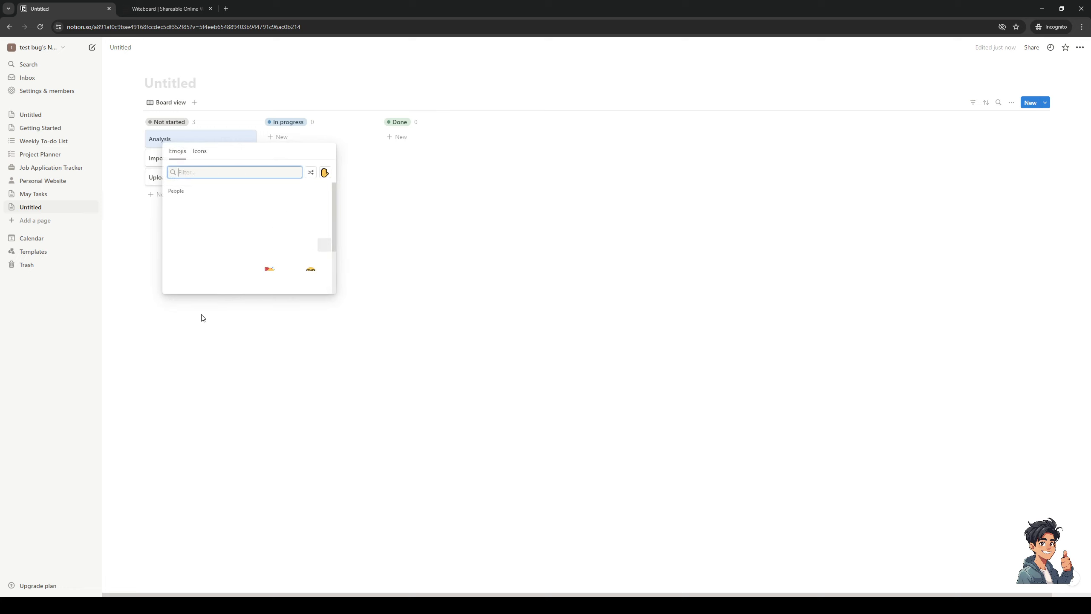
left_click(360, 331)
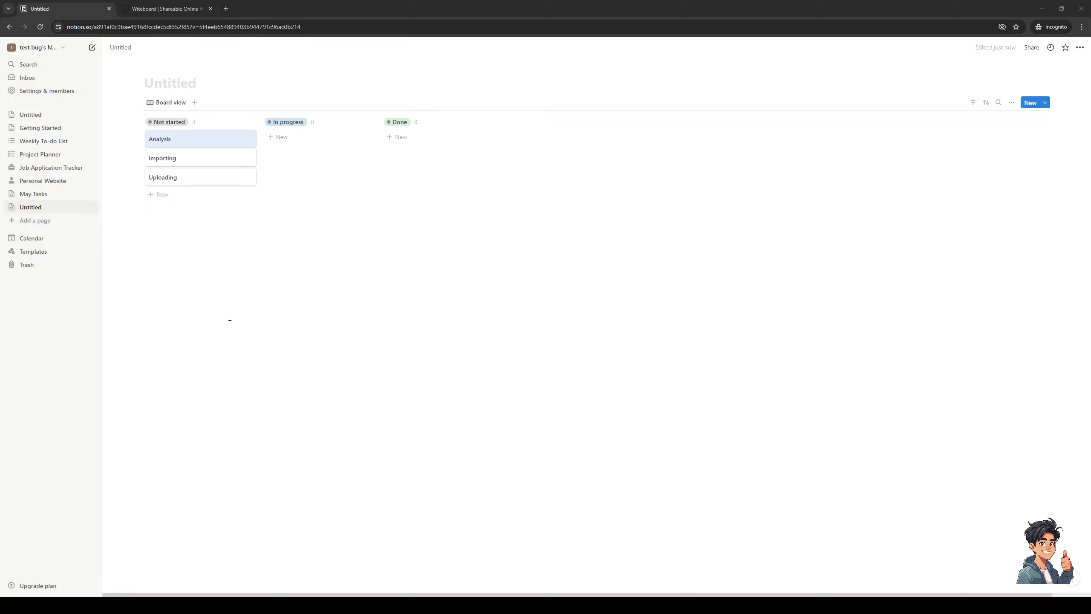
left_click(262, 317)
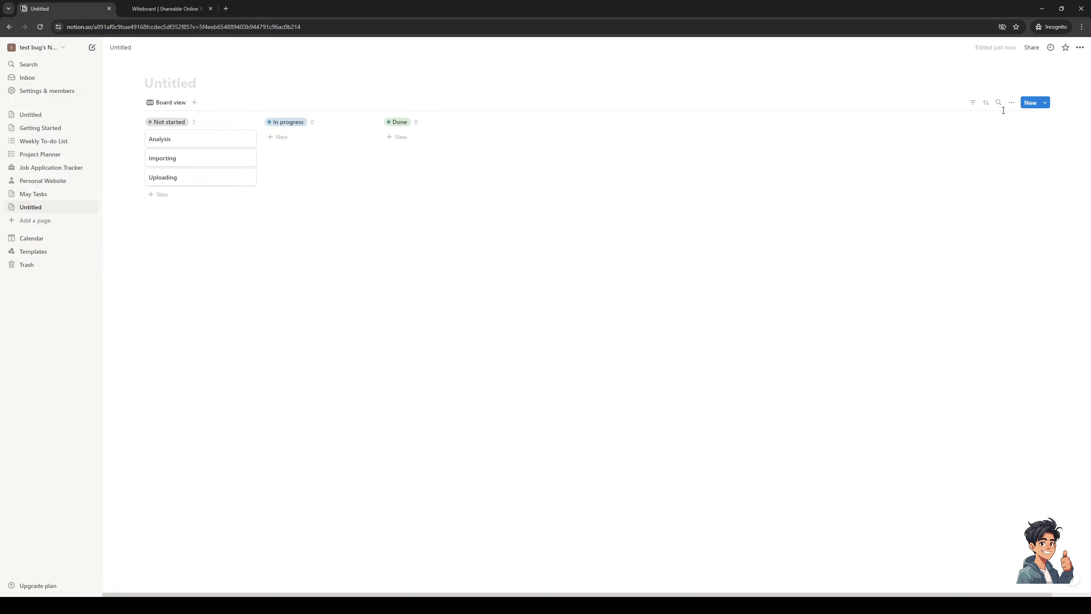
left_click(1011, 104)
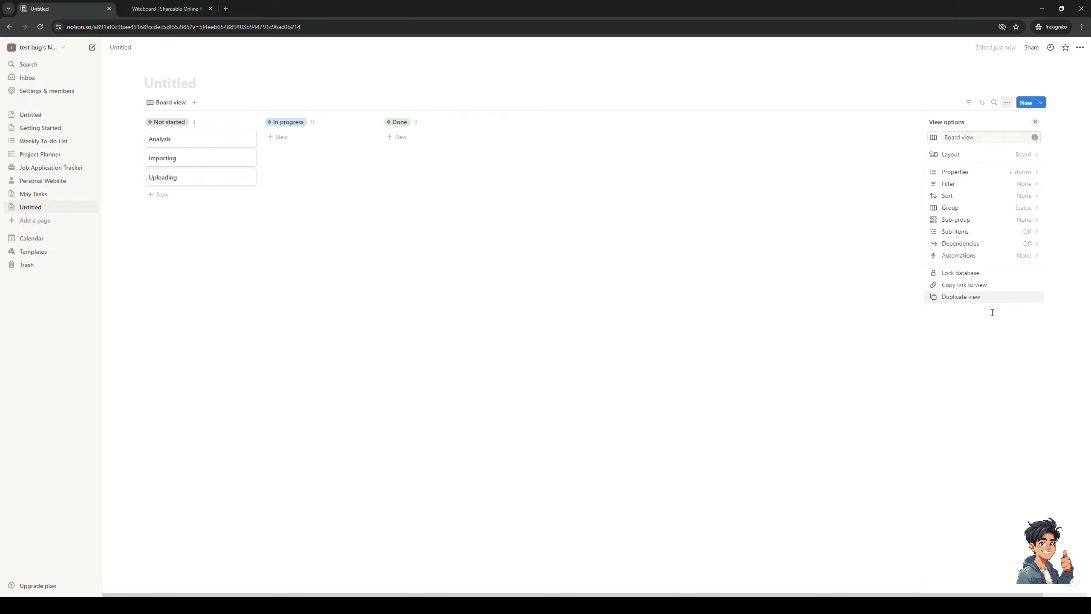
left_click(960, 258)
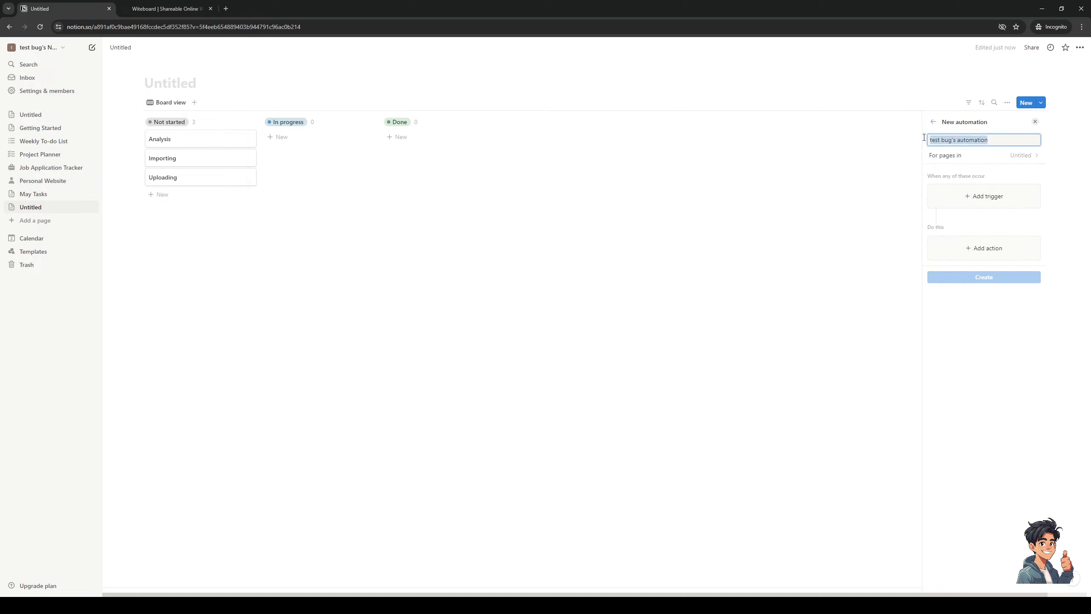
left_click(898, 137)
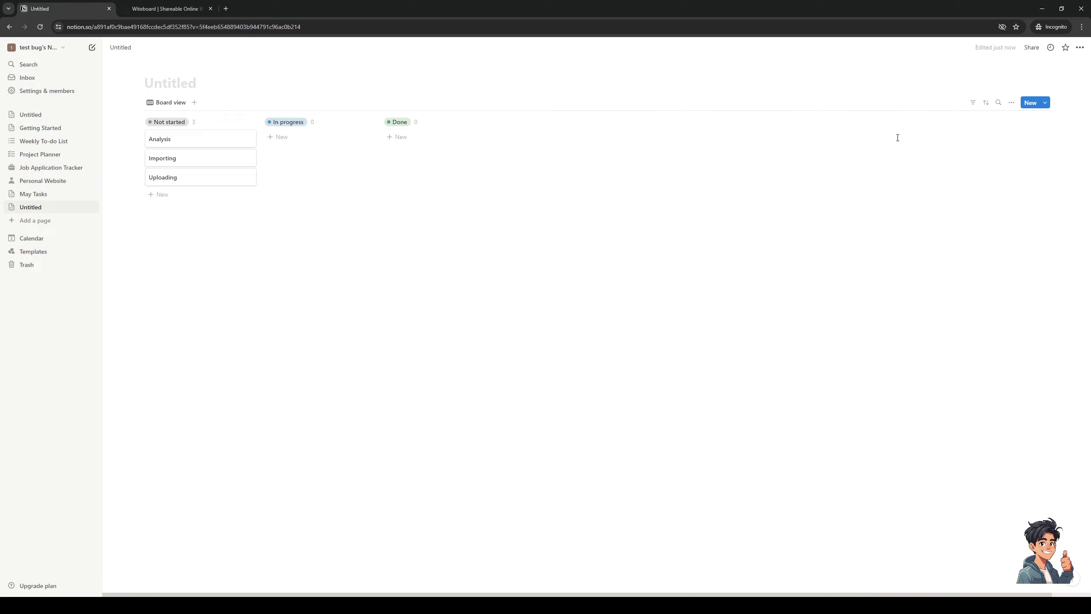
Start a new automation for the board, name it New Project, and set its trigger to Page added.
left_click(1012, 103)
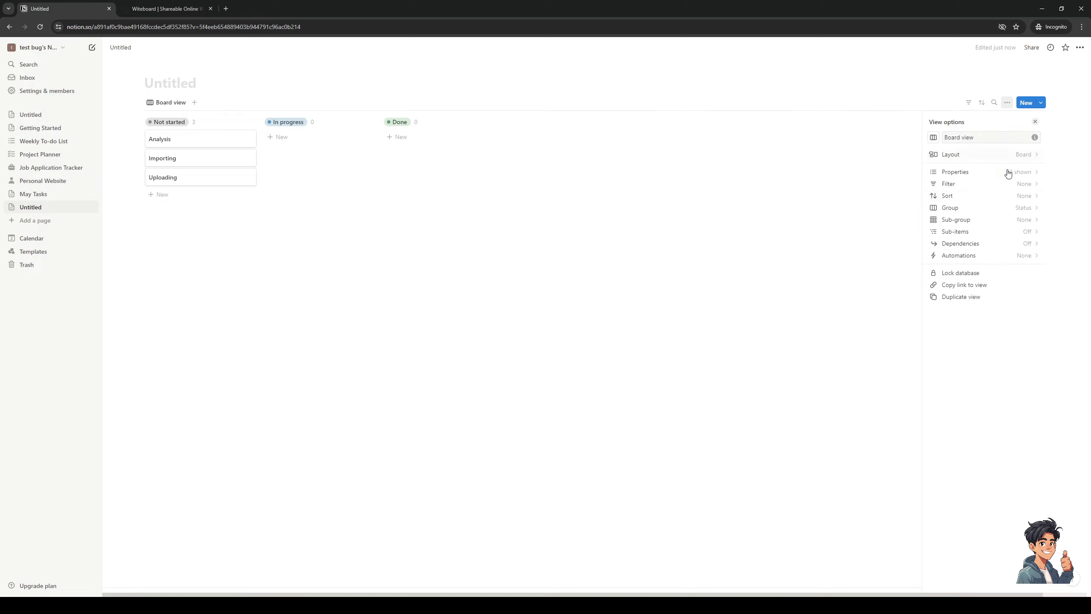
left_click(969, 255)
left_click(993, 142)
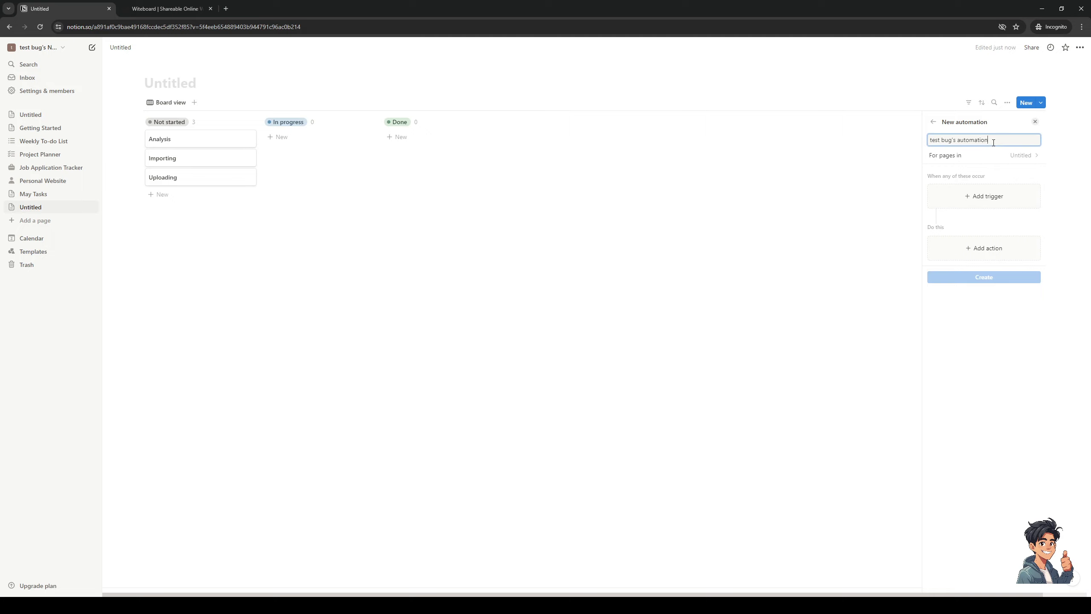
key("BackSpace")
key("BackSpace")
key("BackSpace")
key("BackSpace")
key("BackSpace")
key("BackSpace")
key("BackSpace")
key("BackSpace")
key("BackSpace")
key("BackSpace")
key("BackSpace")
key("BackSpace")
key("BackSpace")
key("BackSpace")
key("BackSpace")
key("BackSpace")
key("BackSpace")
type("New Project")
left_click(987, 205)
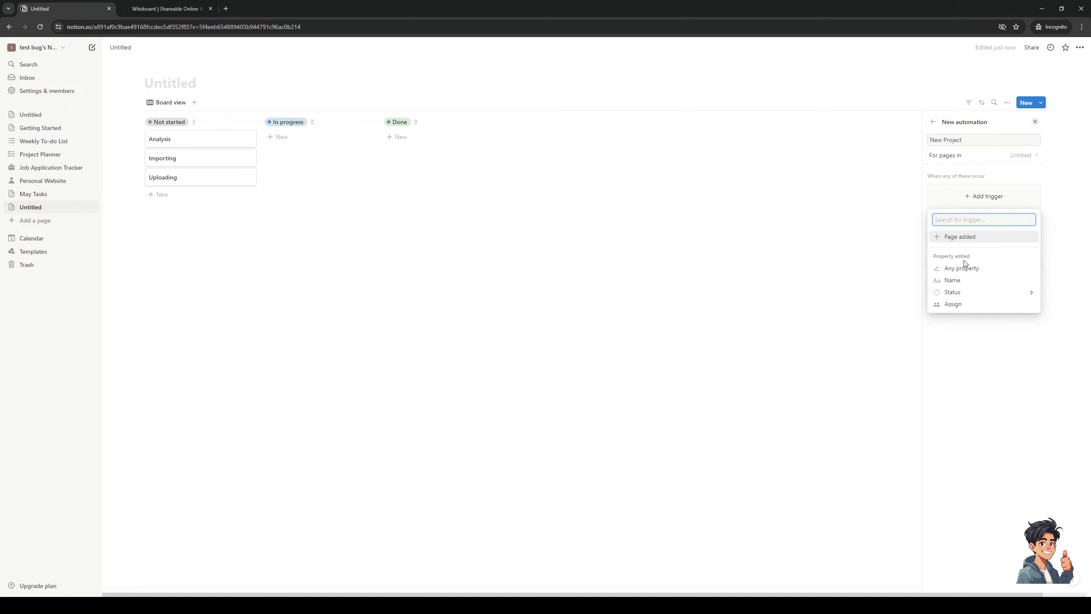
left_click(945, 236)
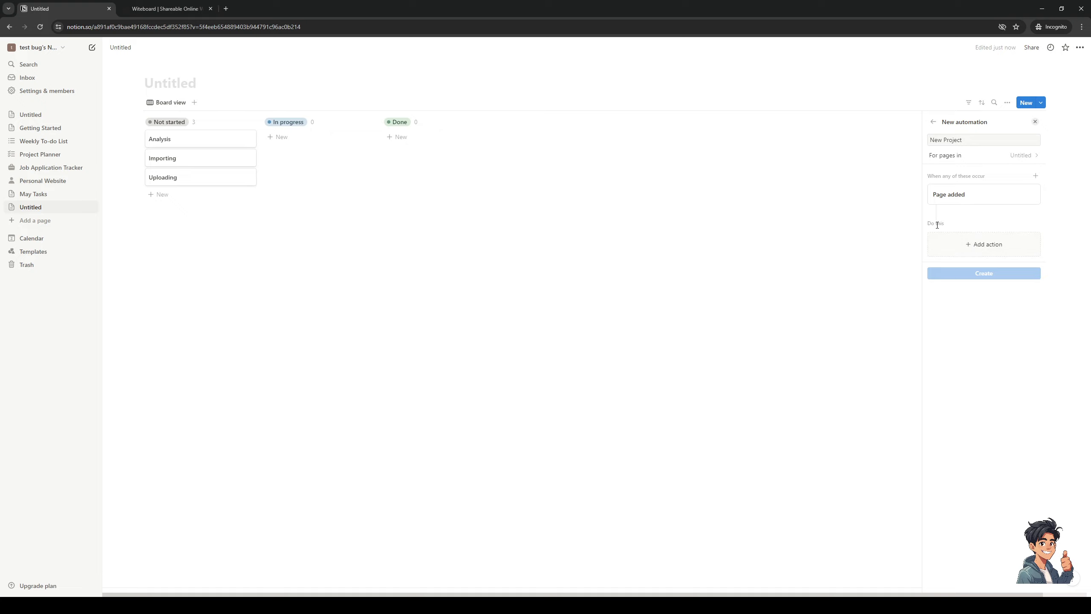
Search the automation's available actions for "tasks", clear the search, and view the offer to upgrade for more actions.
left_click(974, 246)
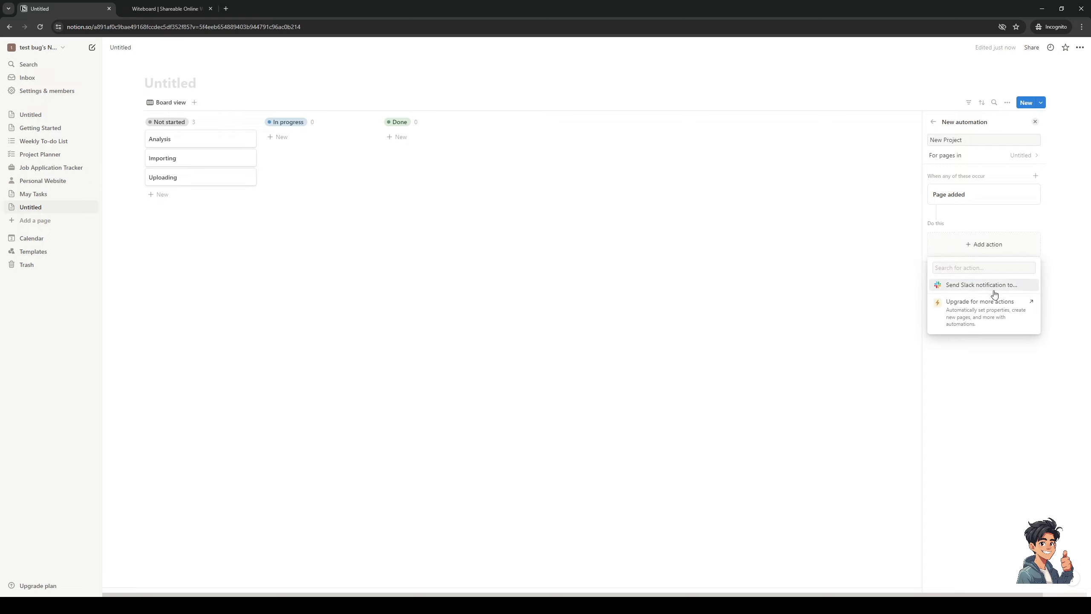
left_click(973, 269)
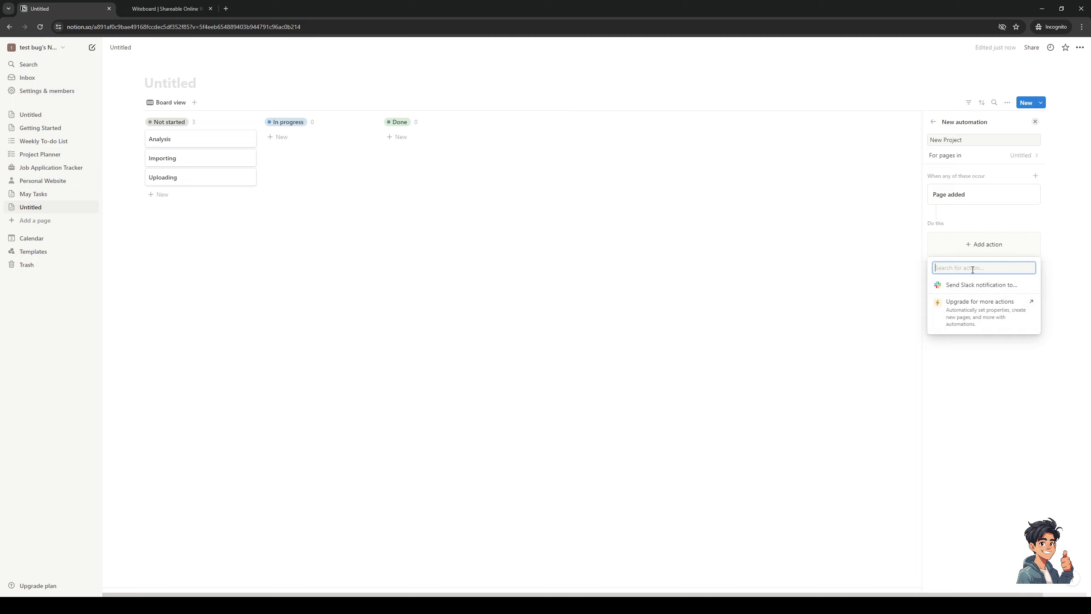
type("tasks")
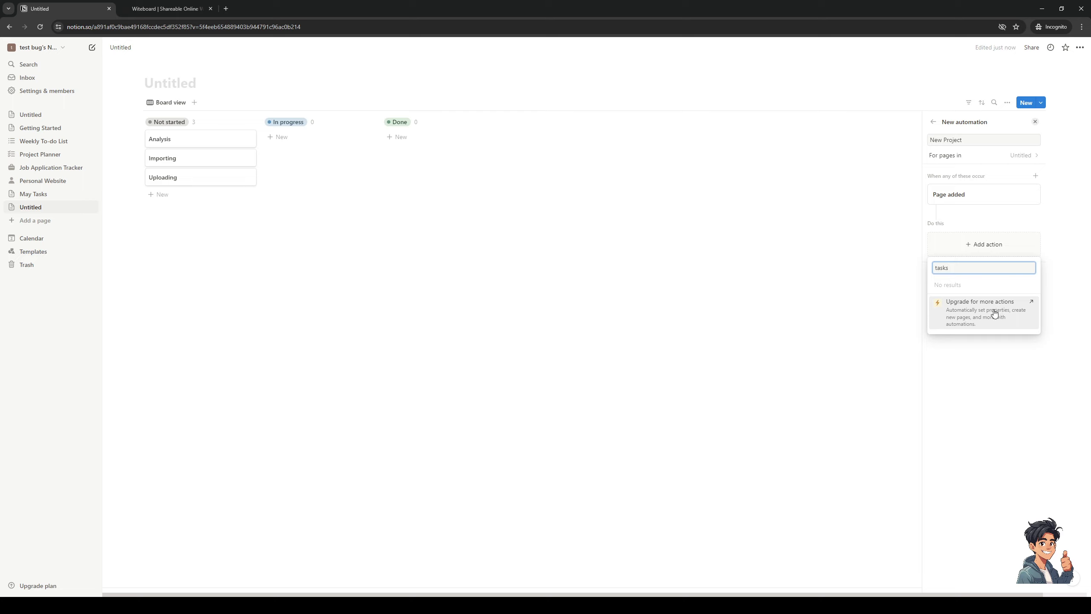
key("BackSpace")
key("BackSpace")
key("BackSpace")
key("BackSpace")
key("BackSpace")
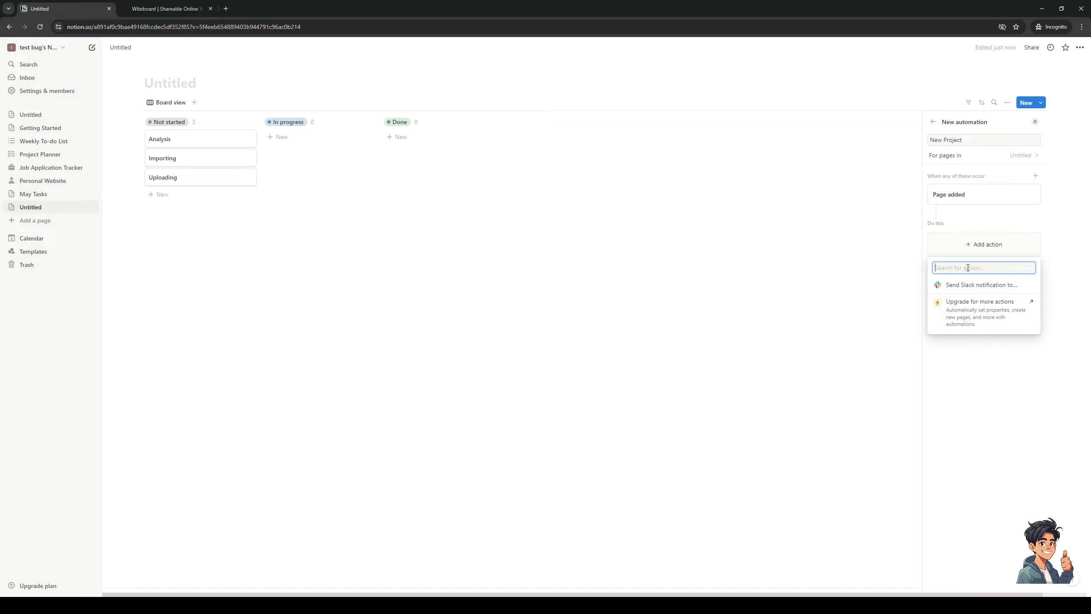
left_click(967, 307)
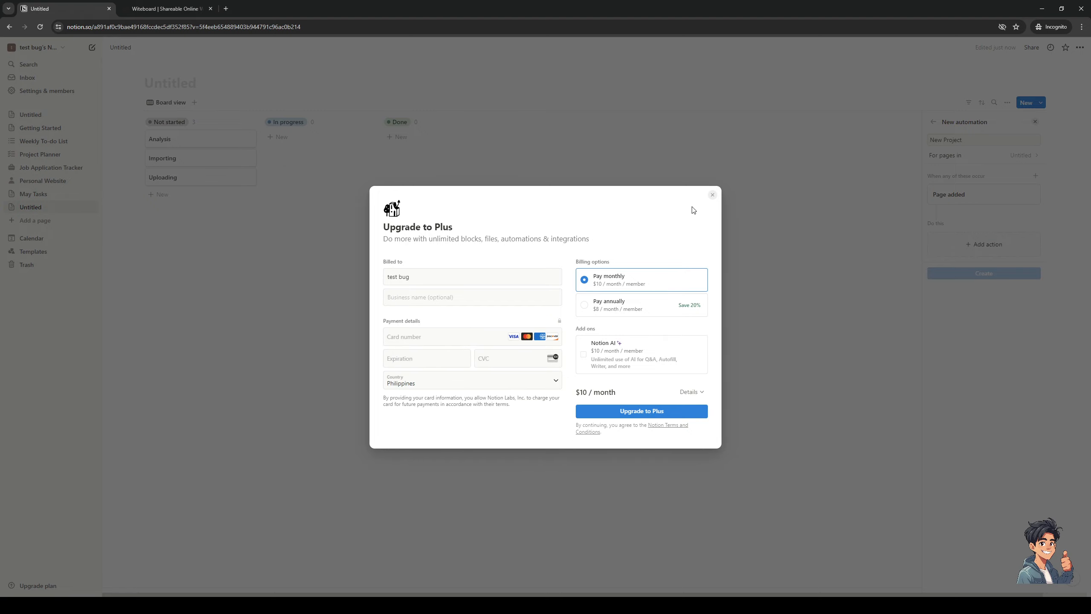
left_click(712, 196)
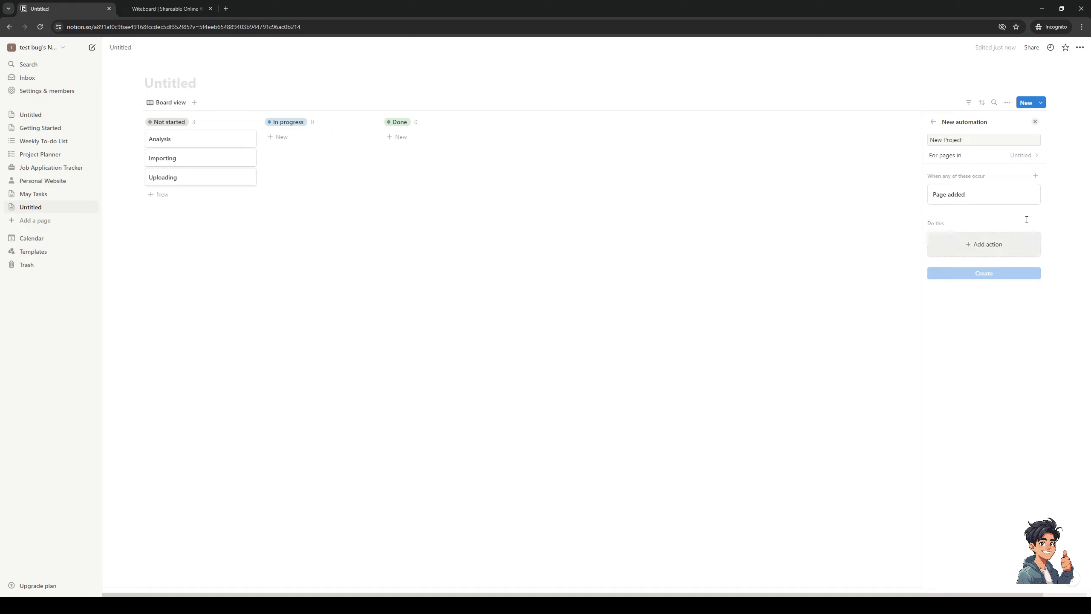
Search the automation's available actions for "Create task" and dismiss the action list.
left_click(970, 252)
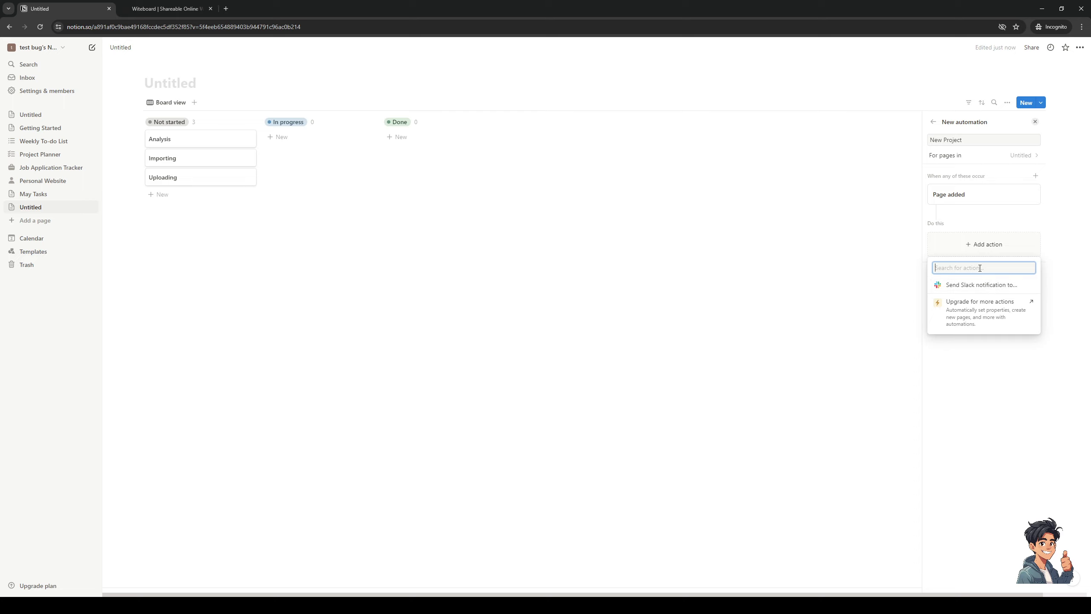
type("Create")
type("task")
left_click(998, 360)
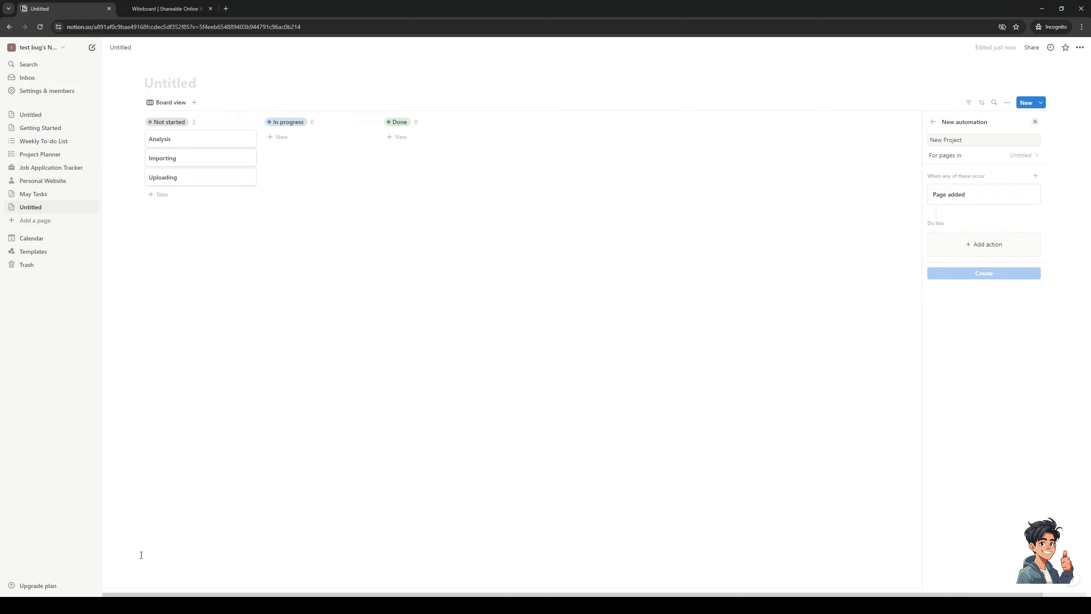
left_click(128, 605)
left_click(961, 396)
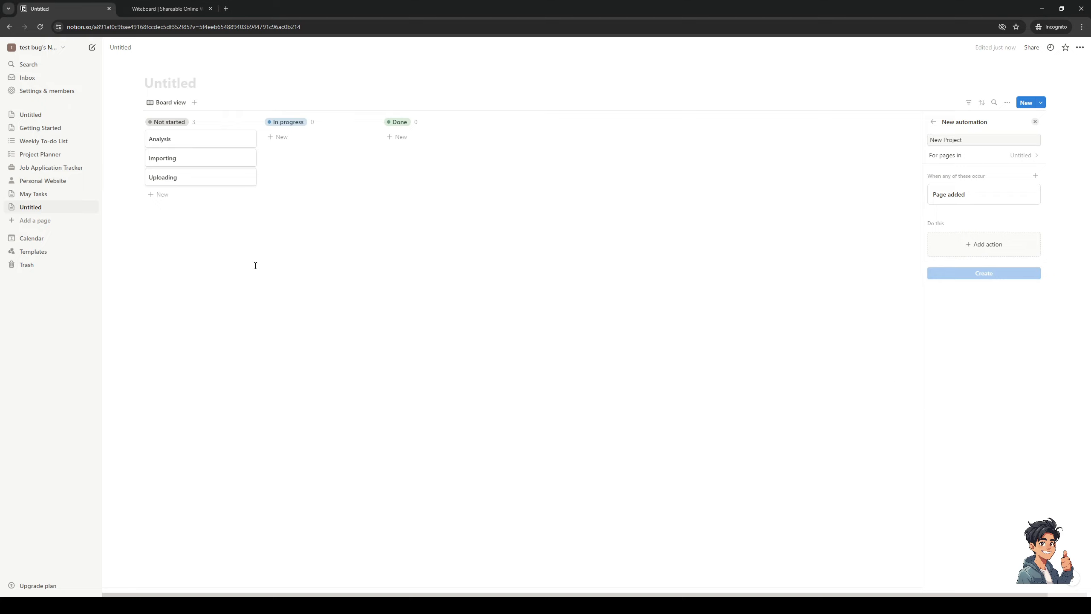